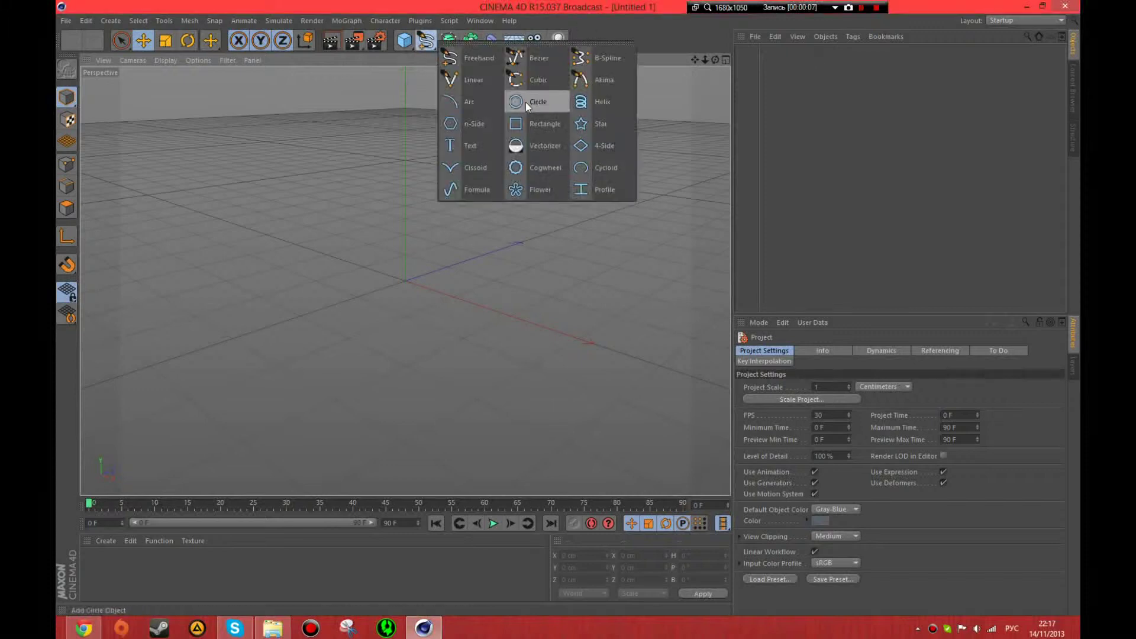
# Add a new spline primitive to the scene from the spline palette
pyautogui.click(604, 168)
pyautogui.click(825, 377)
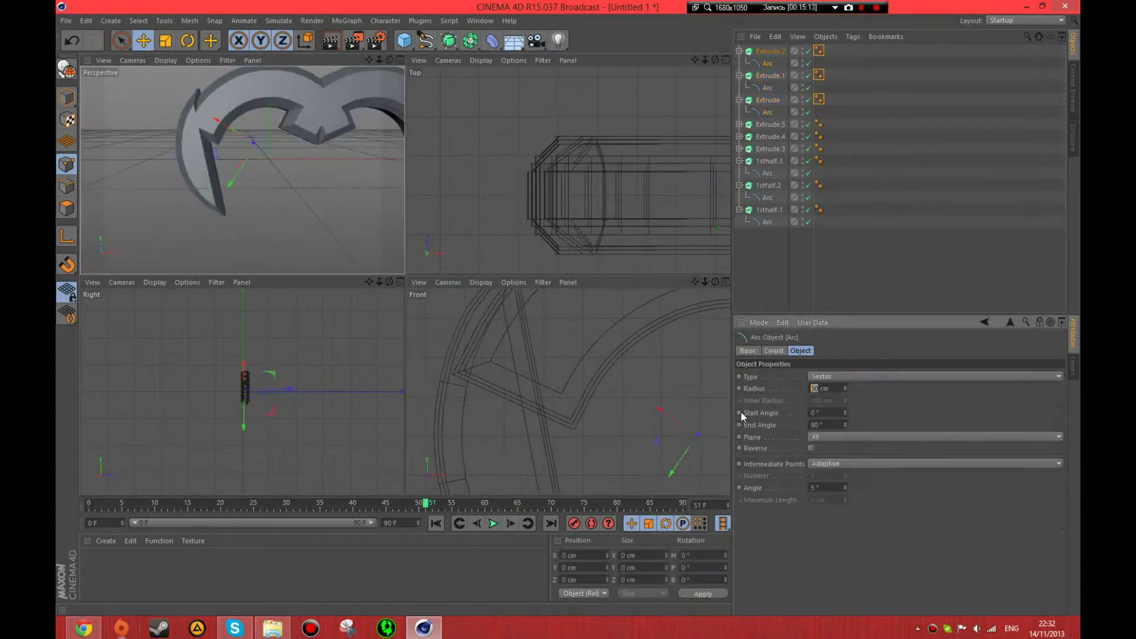
# Set the sector arc's End Angle to 180°
pyautogui.write('180')
pyautogui.press('Return')
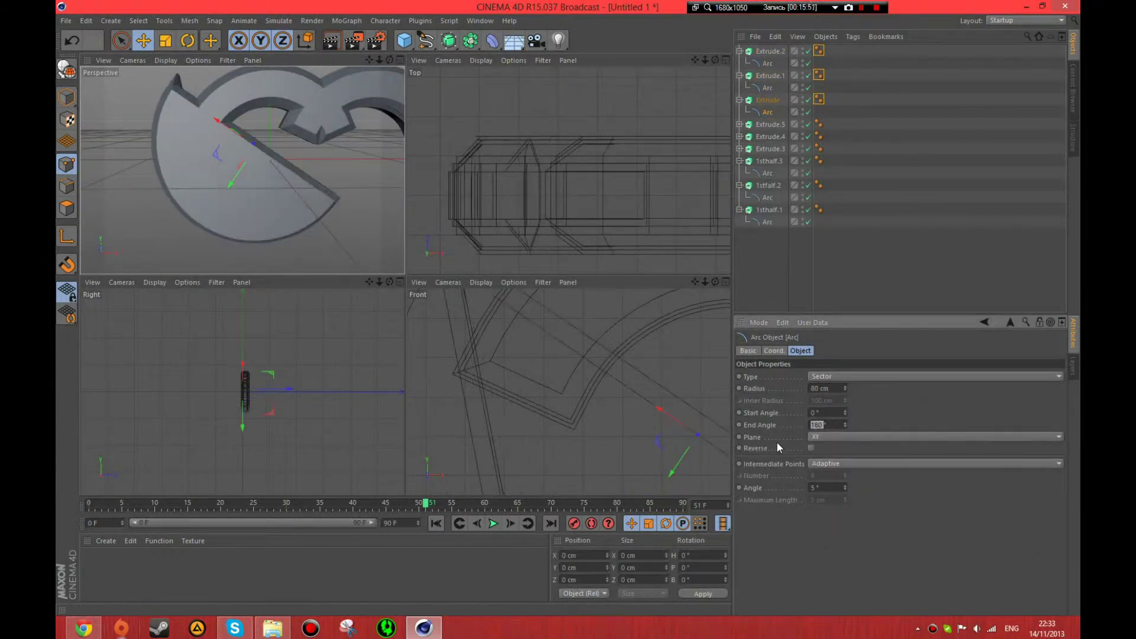